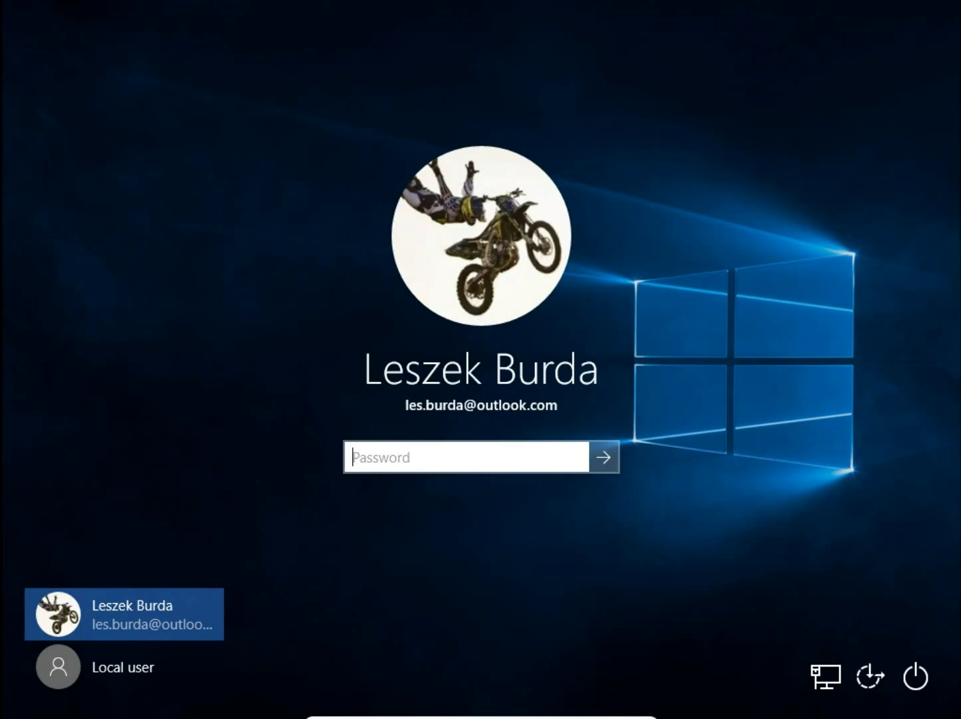
- Enter the account password at the Windows 10 sign-in screen to reach the desktop
type("••••••••••••")
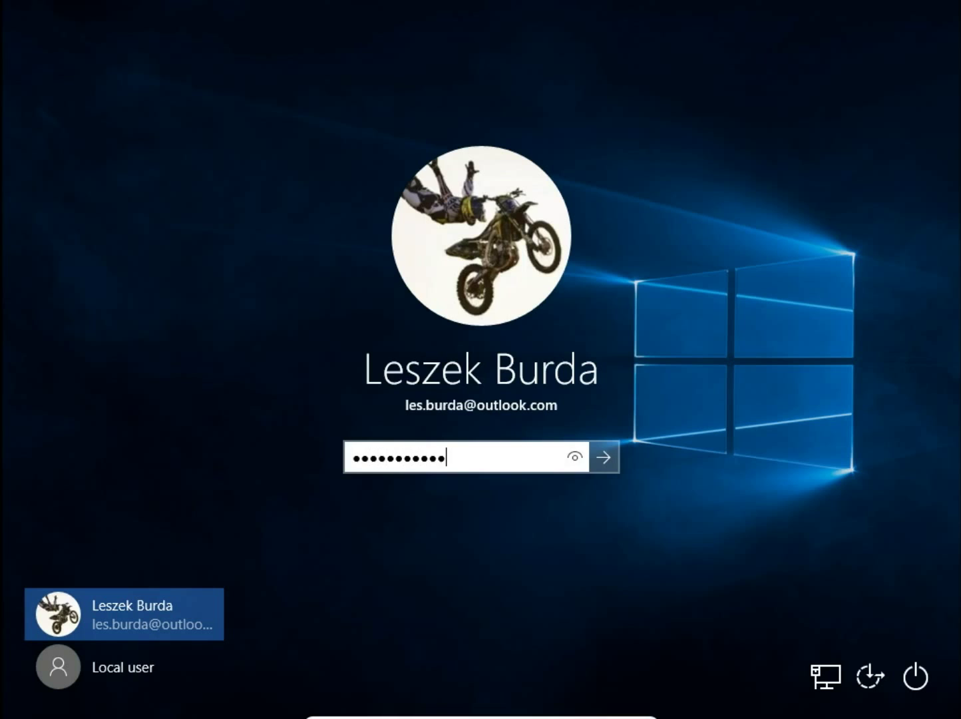
key("Return")
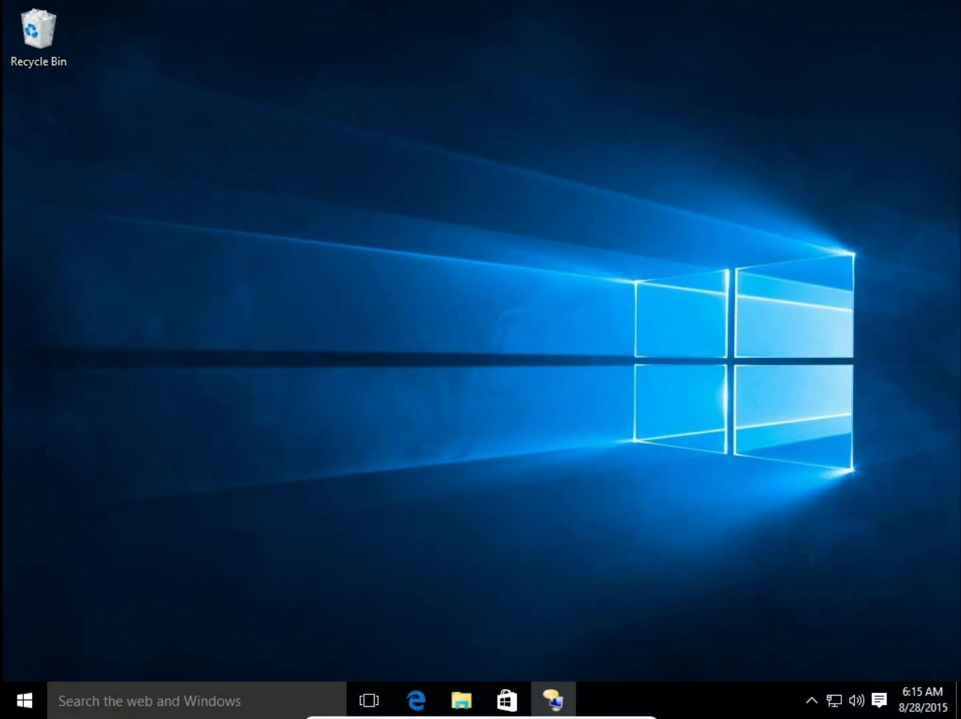
- Open the Run dialog from the Start button's context menu and close the OneDrive pop-up
right_click(25, 700)
left_click(64, 640)
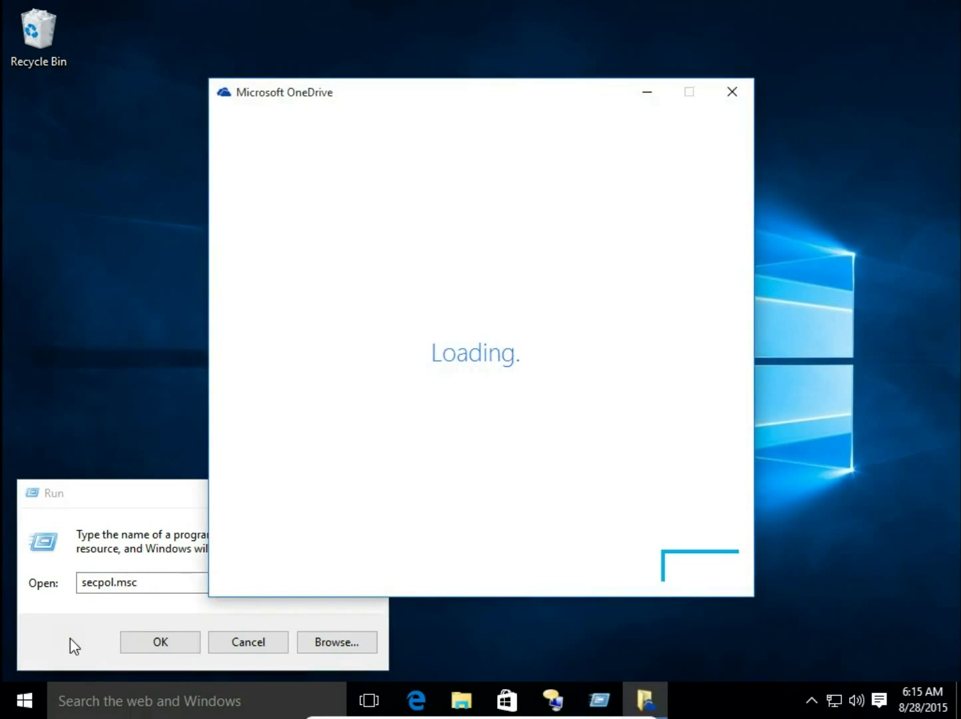
left_click(732, 91)
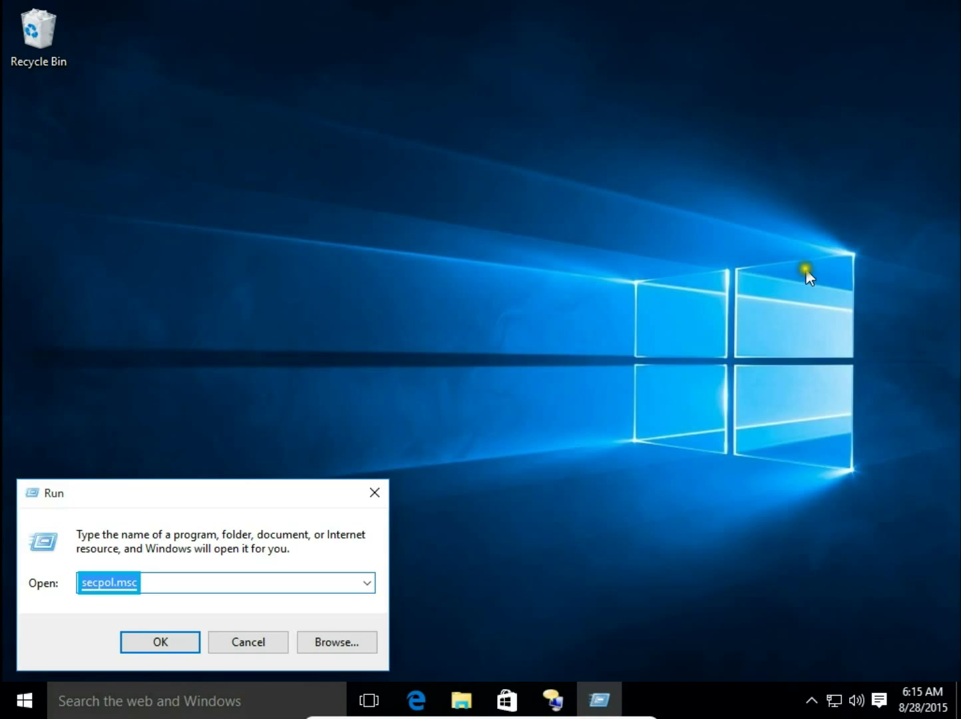
- Run secpol.msc, open Account Policies > Password Policy, and select Enforce password history
left_click(177, 643)
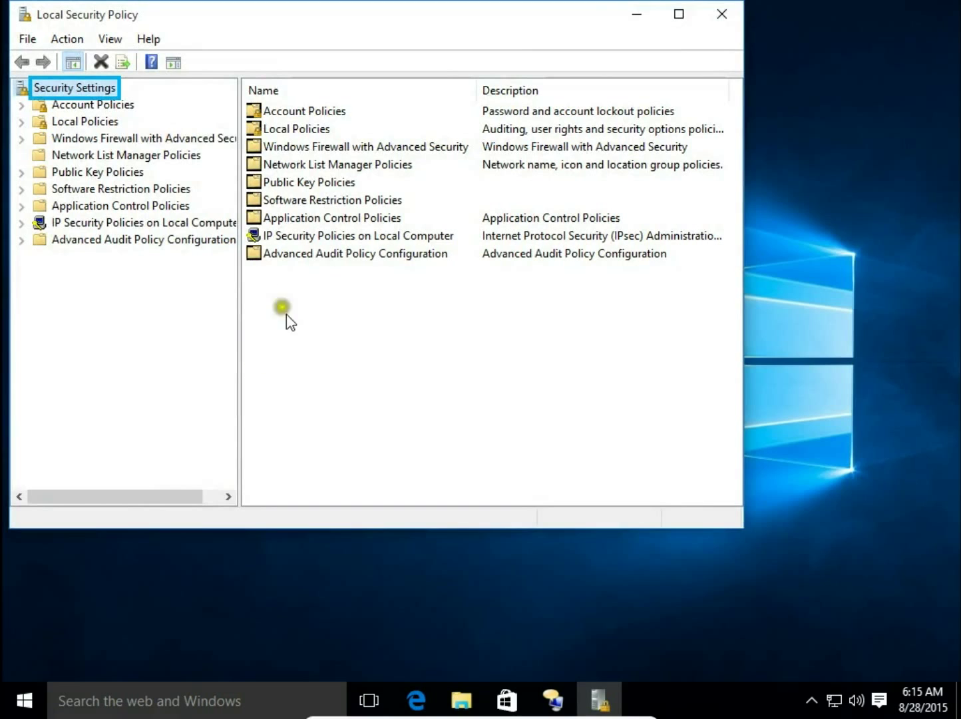
left_click(112, 106)
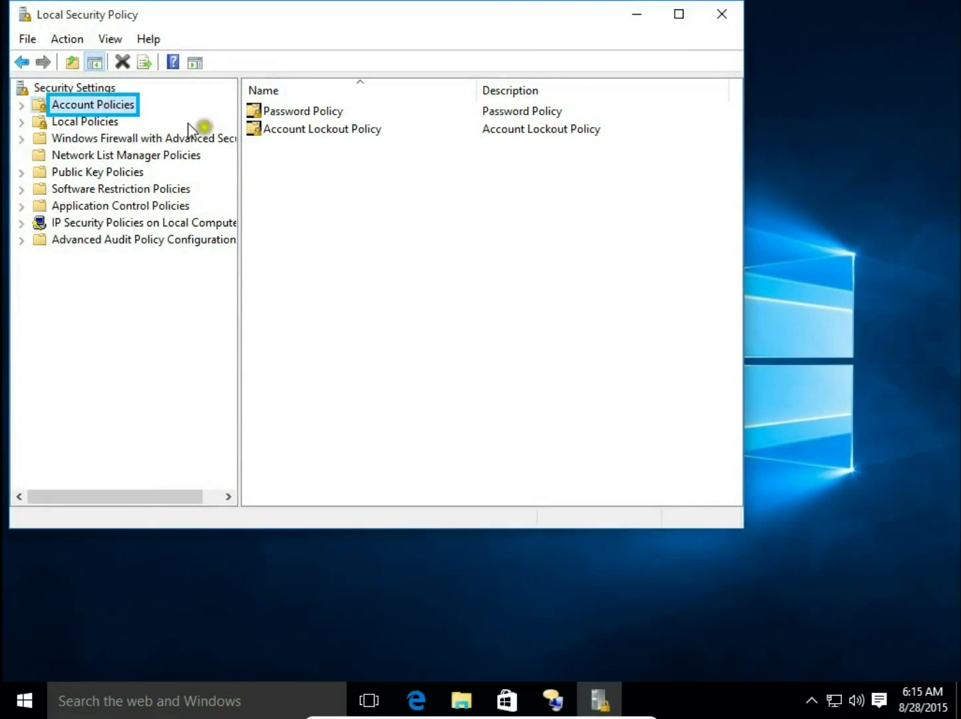
left_click(307, 112)
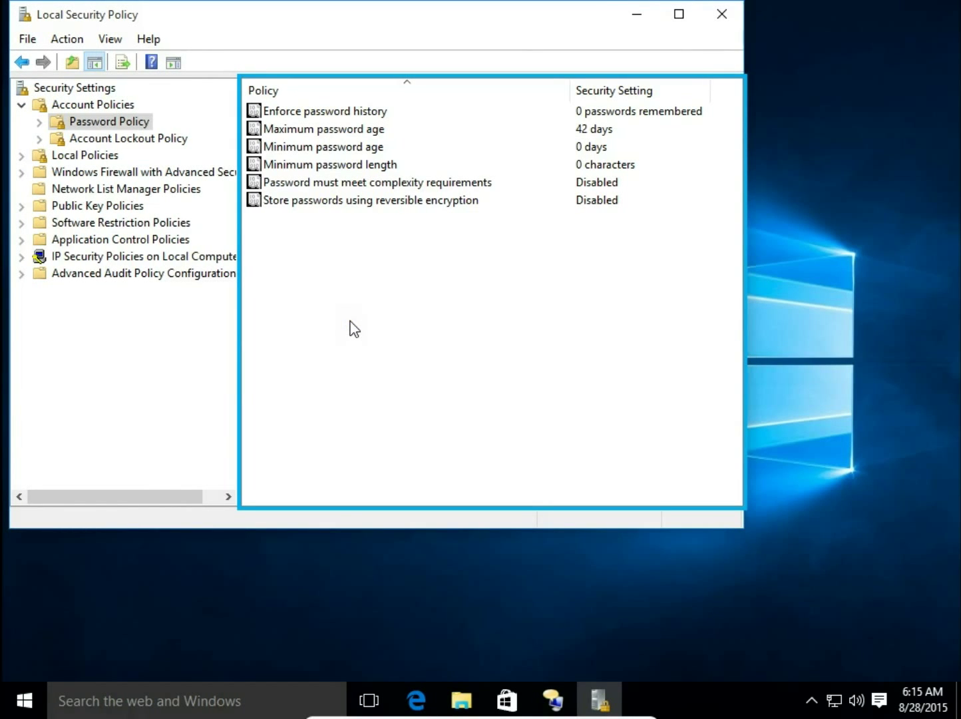
left_click(291, 121)
right_click(290, 119)
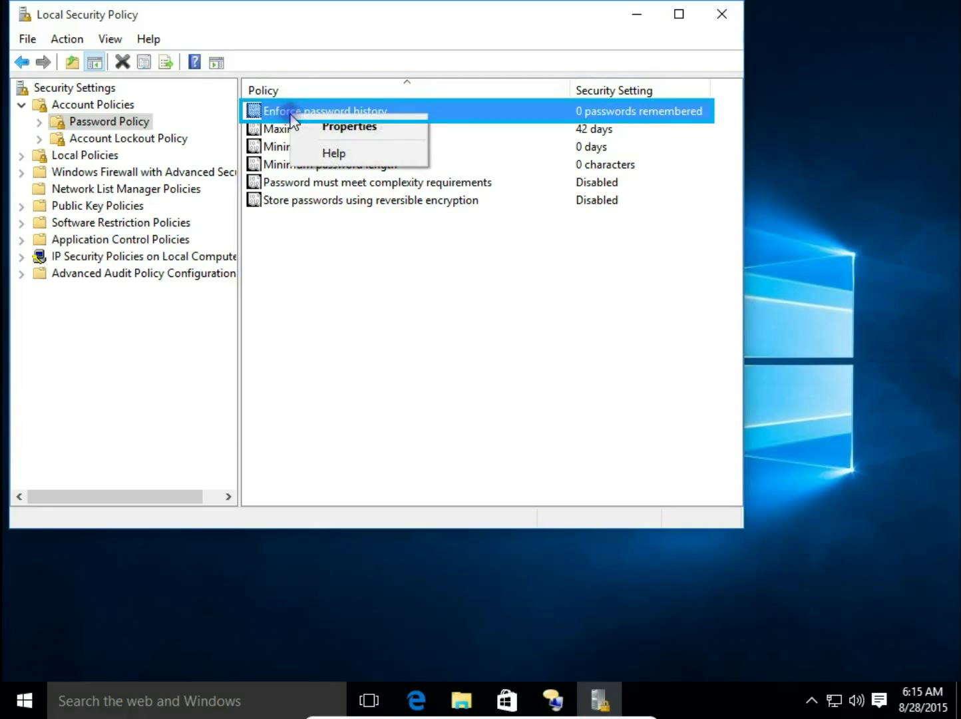
left_click(340, 134)
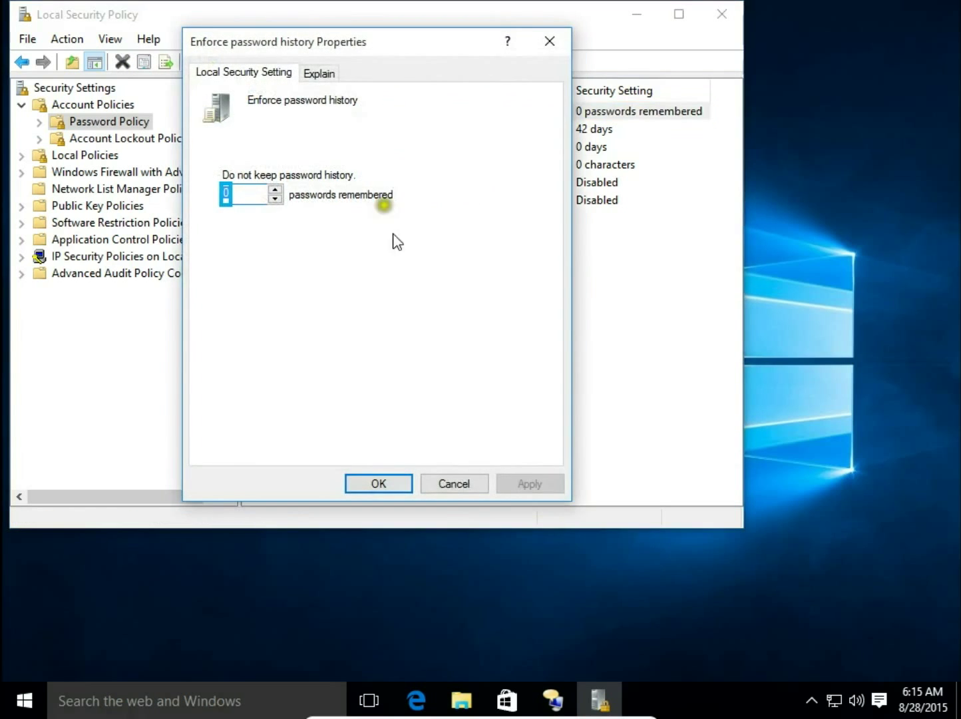
left_click(334, 76)
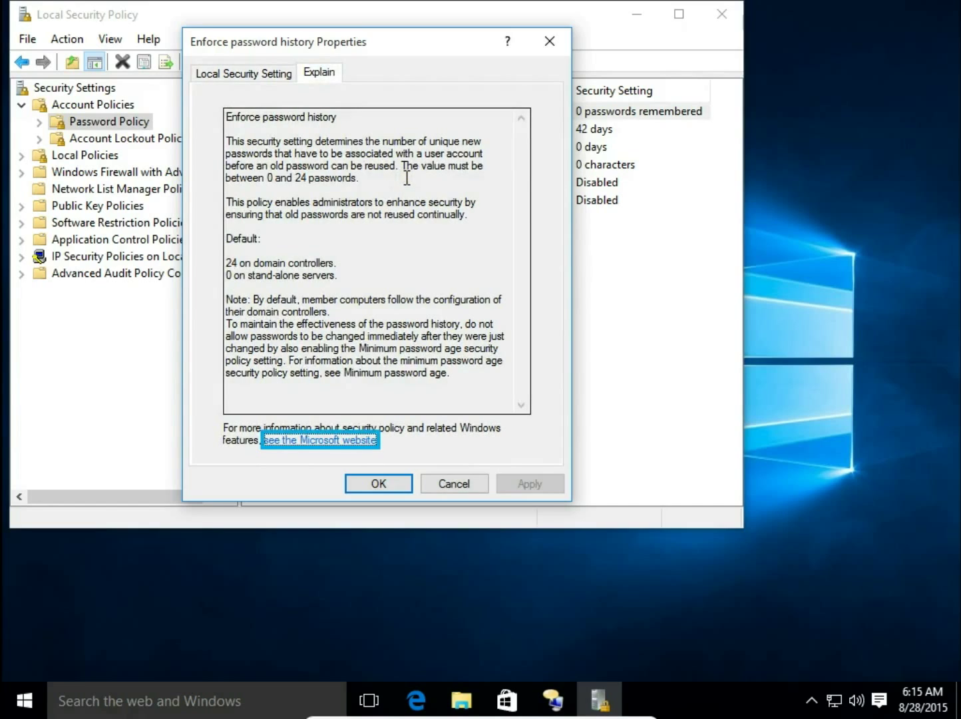
left_click(270, 72)
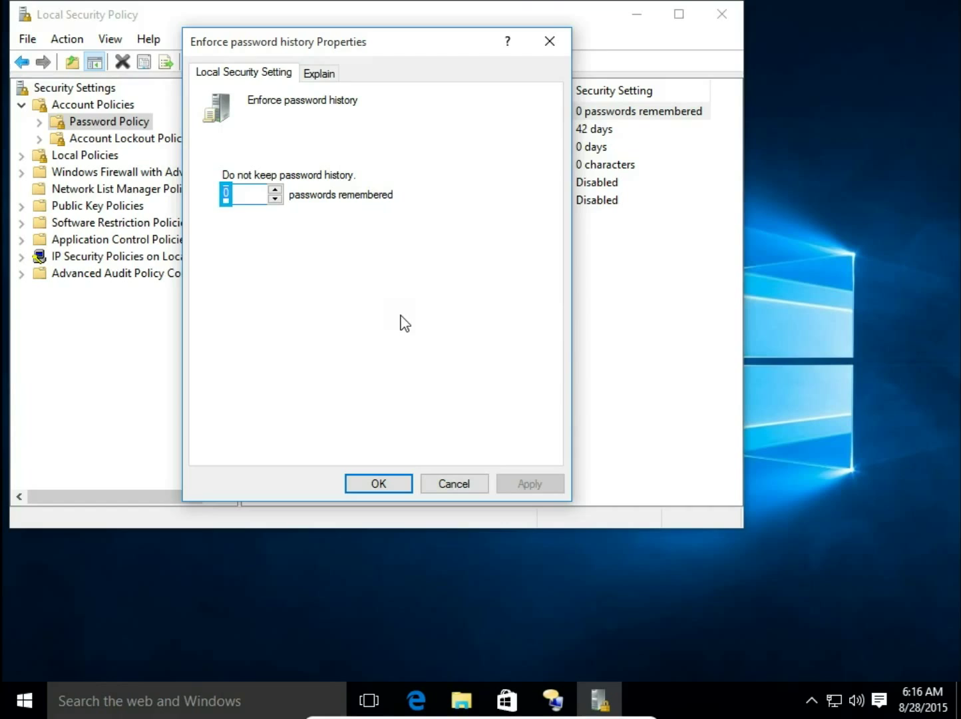
type("5")
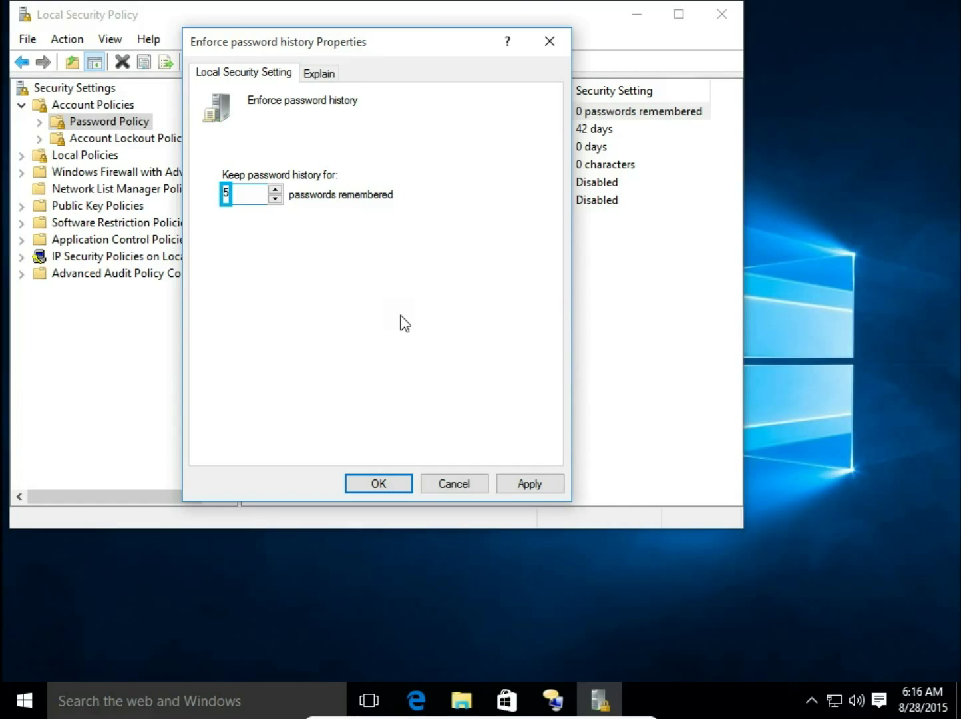
left_click(459, 483)
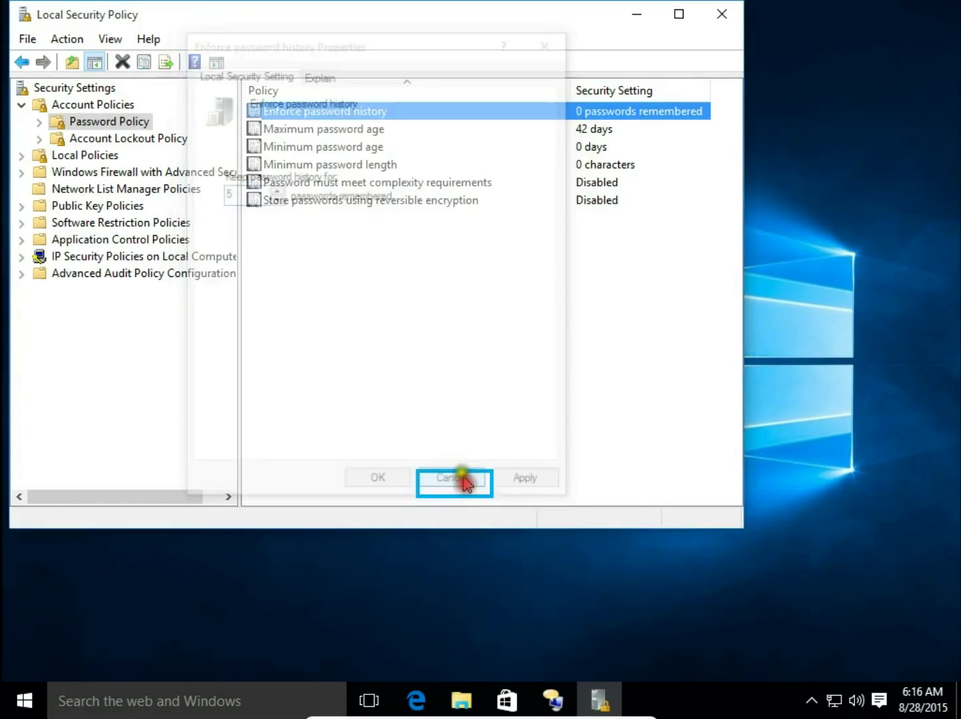
right_click(333, 129)
left_click(367, 154)
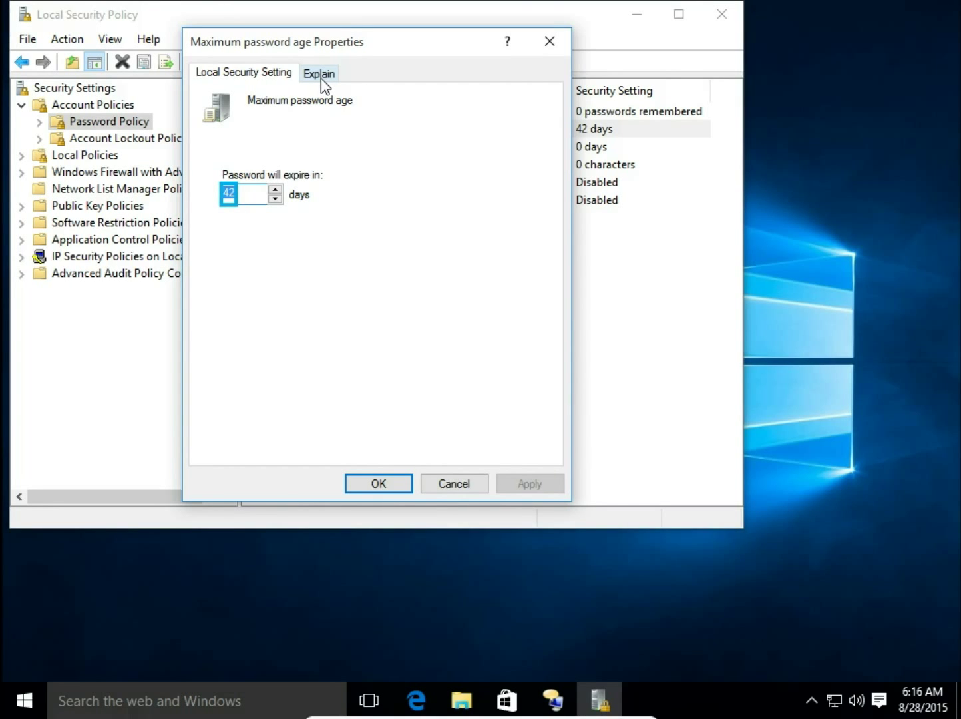
left_click(467, 485)
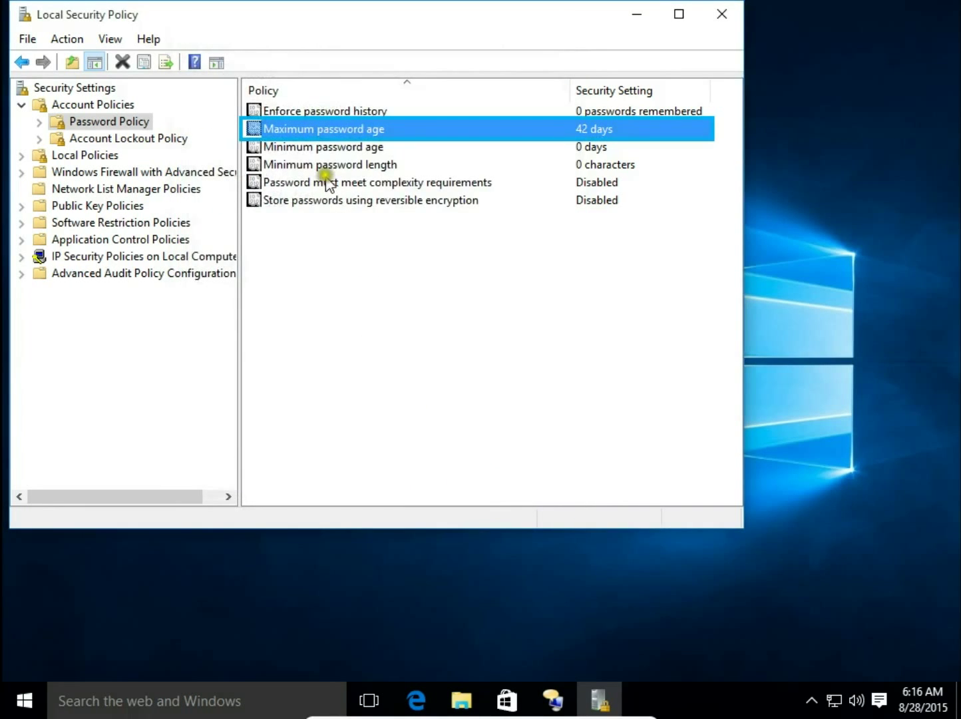
left_click(307, 148)
right_click(308, 148)
left_click(344, 156)
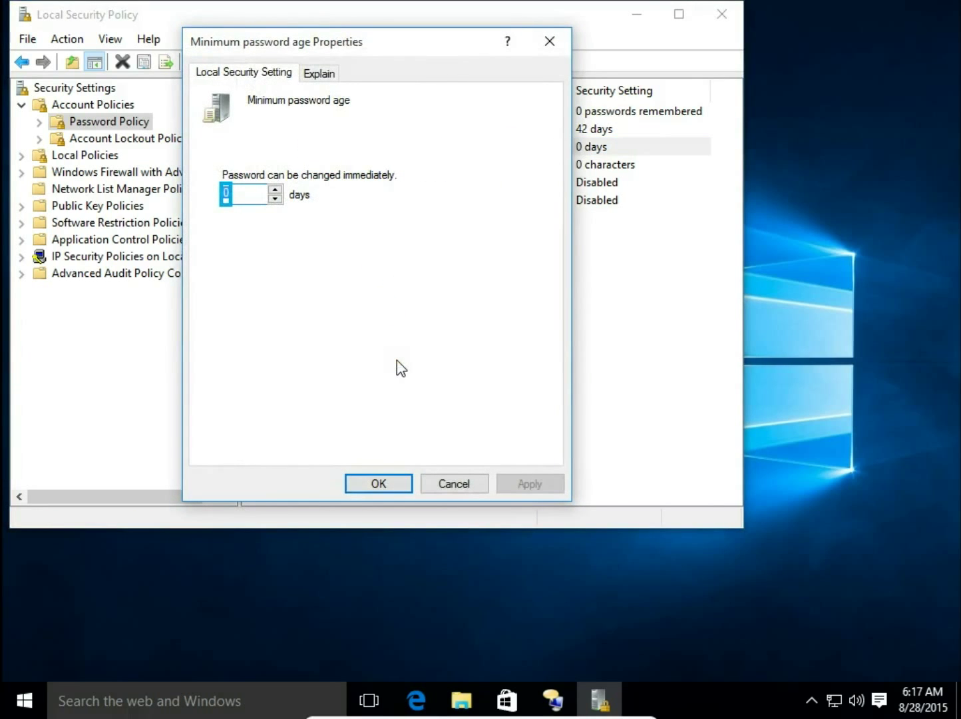
type("1")
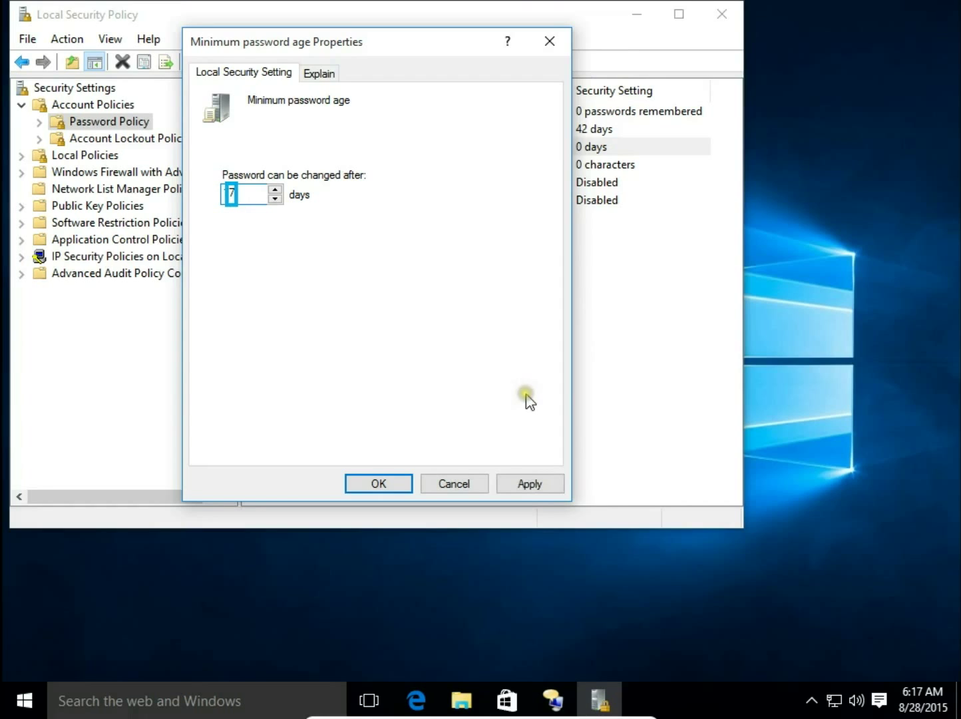
key("BackSpace")
type("7")
left_click(485, 446)
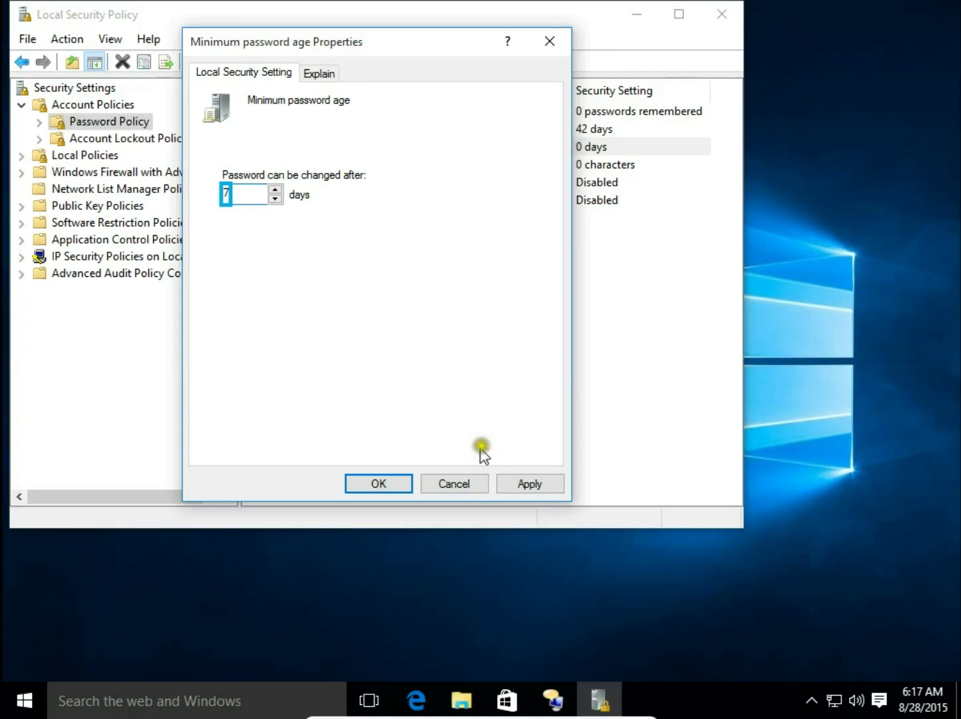
left_click(456, 483)
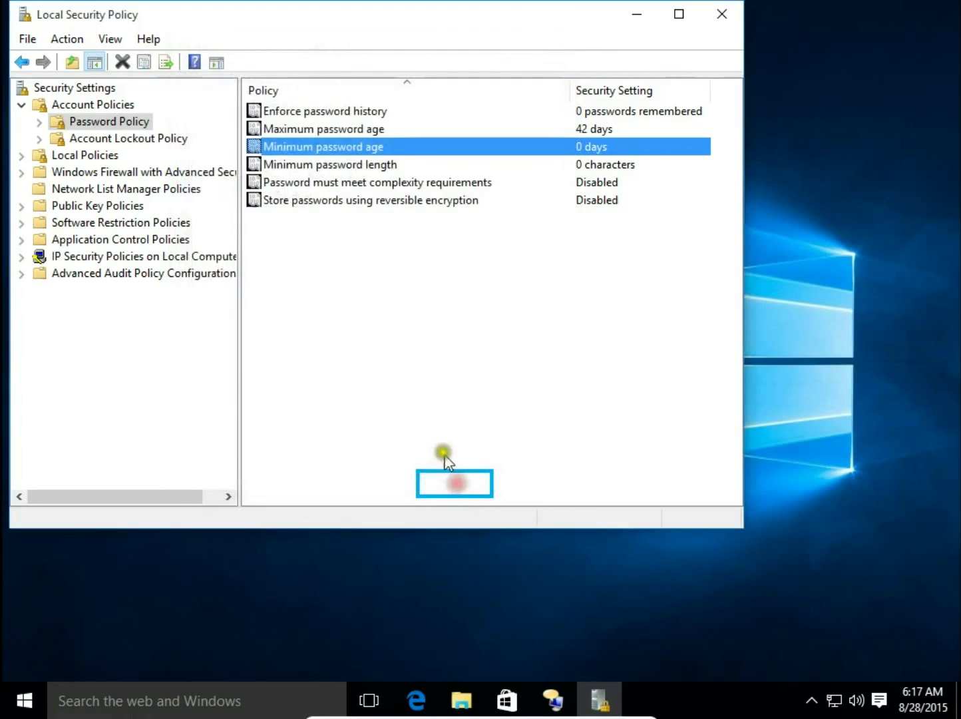
right_click(331, 172)
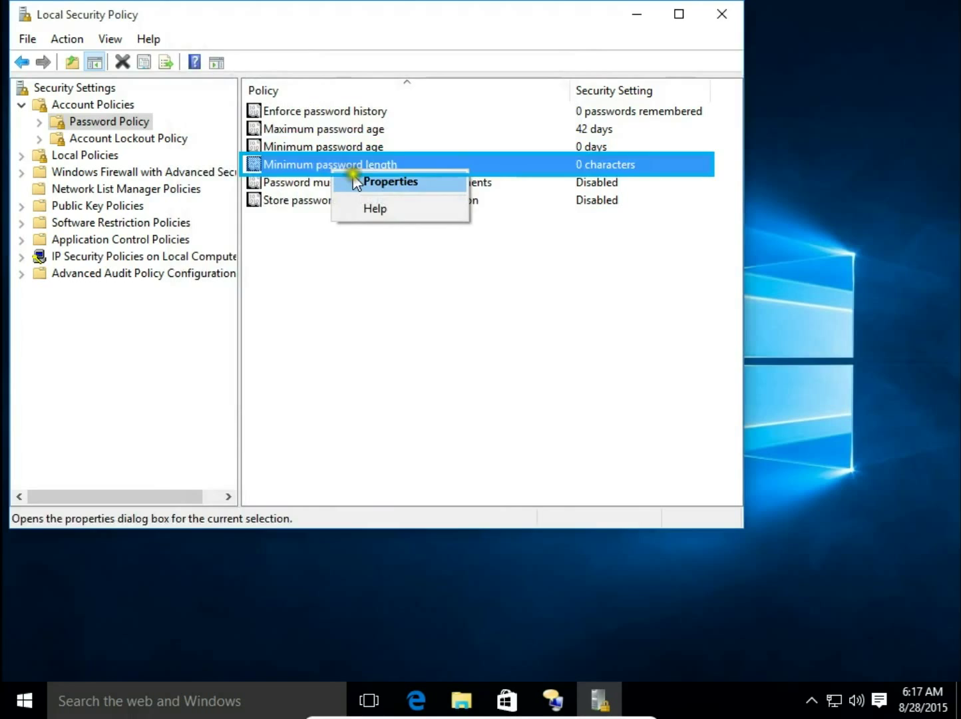
left_click(346, 179)
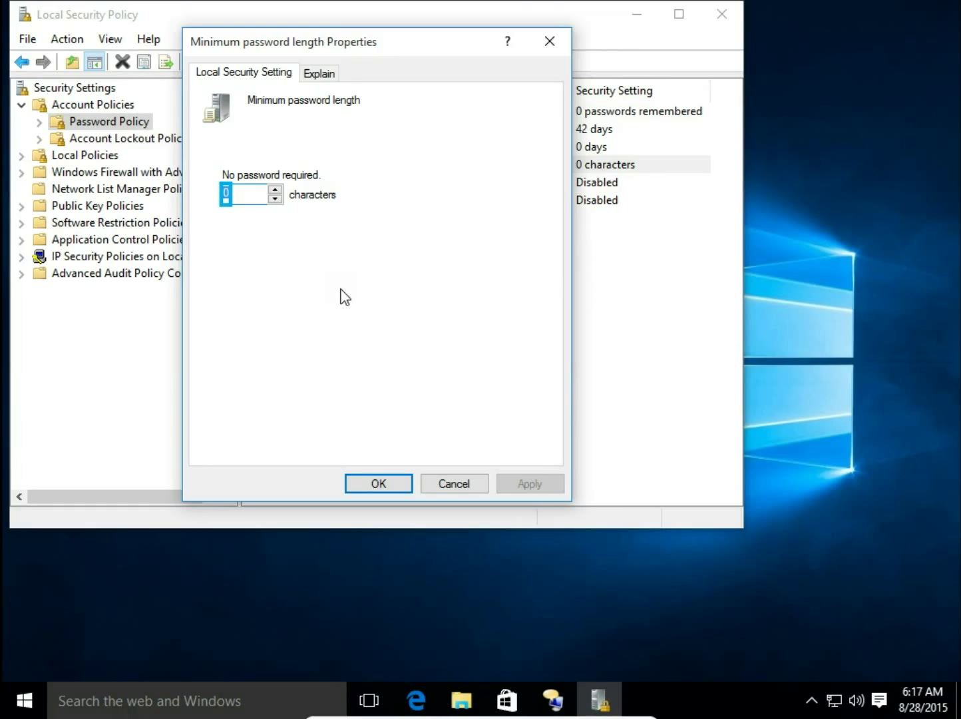
type("8")
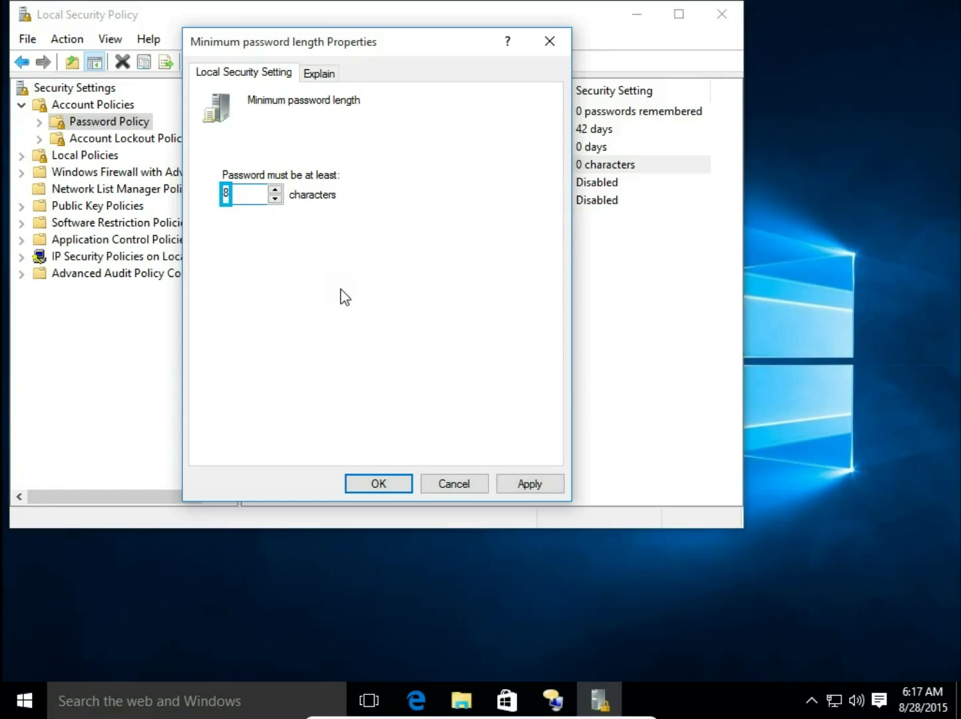
left_click(454, 488)
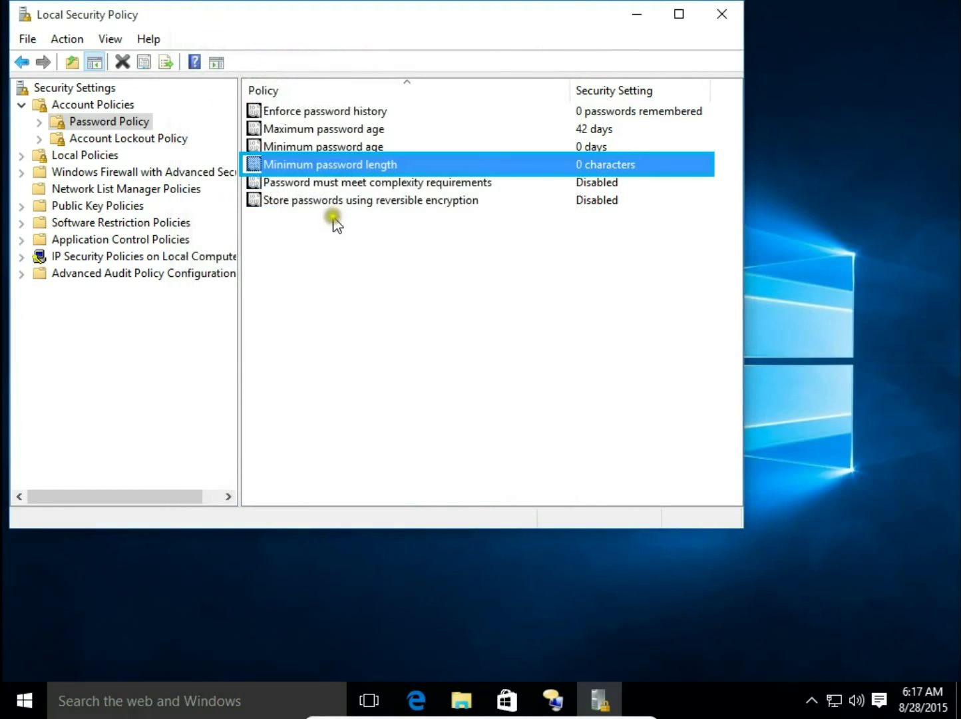
left_click(344, 187)
right_click(346, 187)
left_click(365, 207)
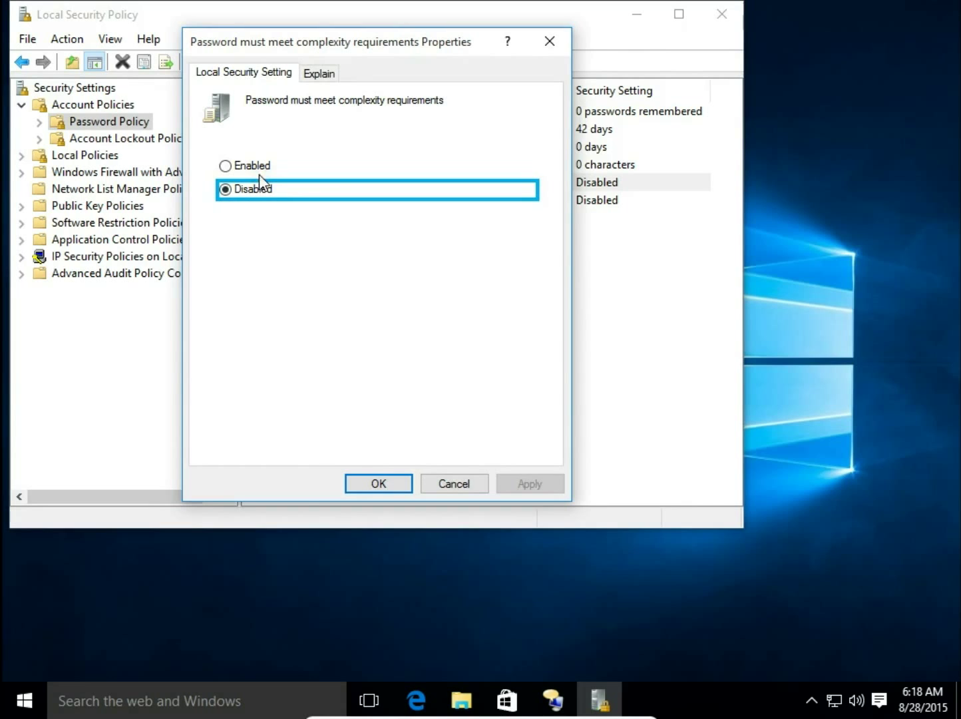
left_click(316, 75)
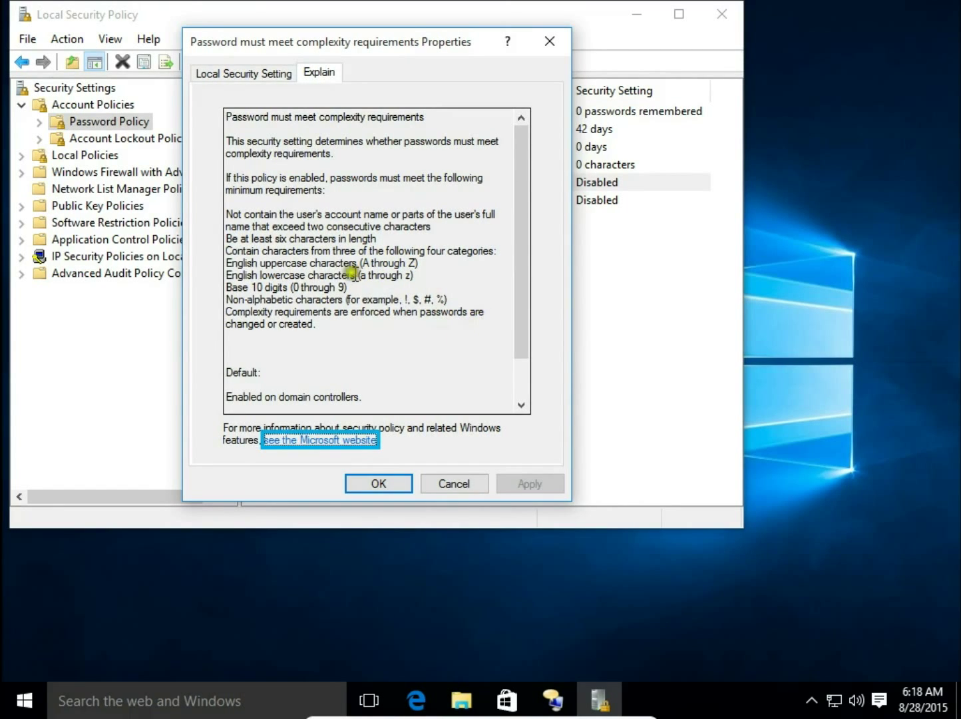
left_click_drag(253, 239, 287, 239)
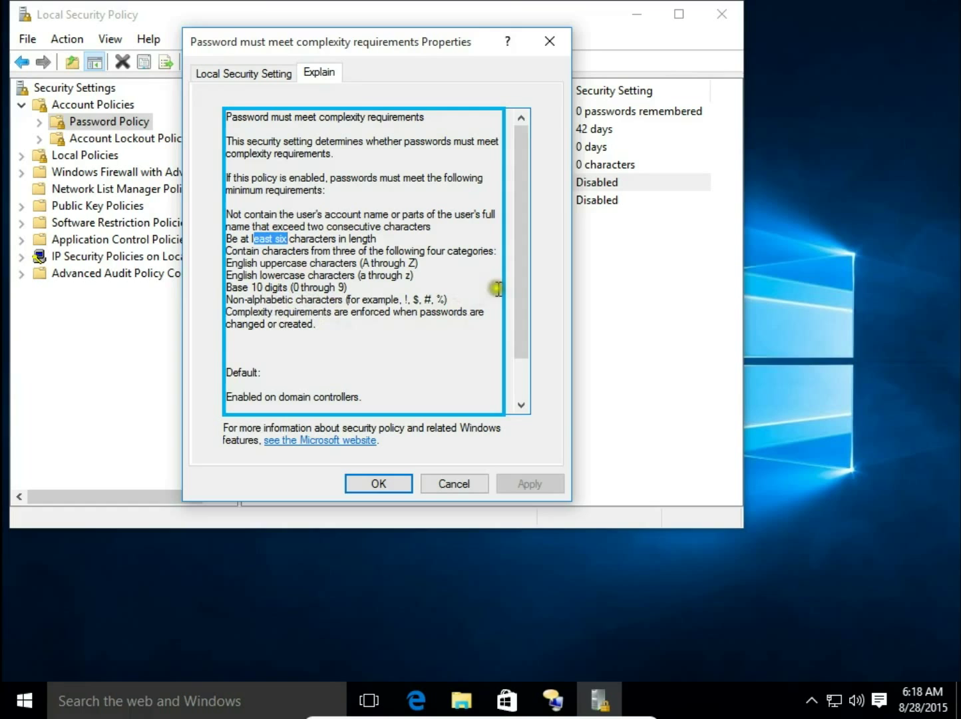
left_click_drag(519, 276, 516, 329)
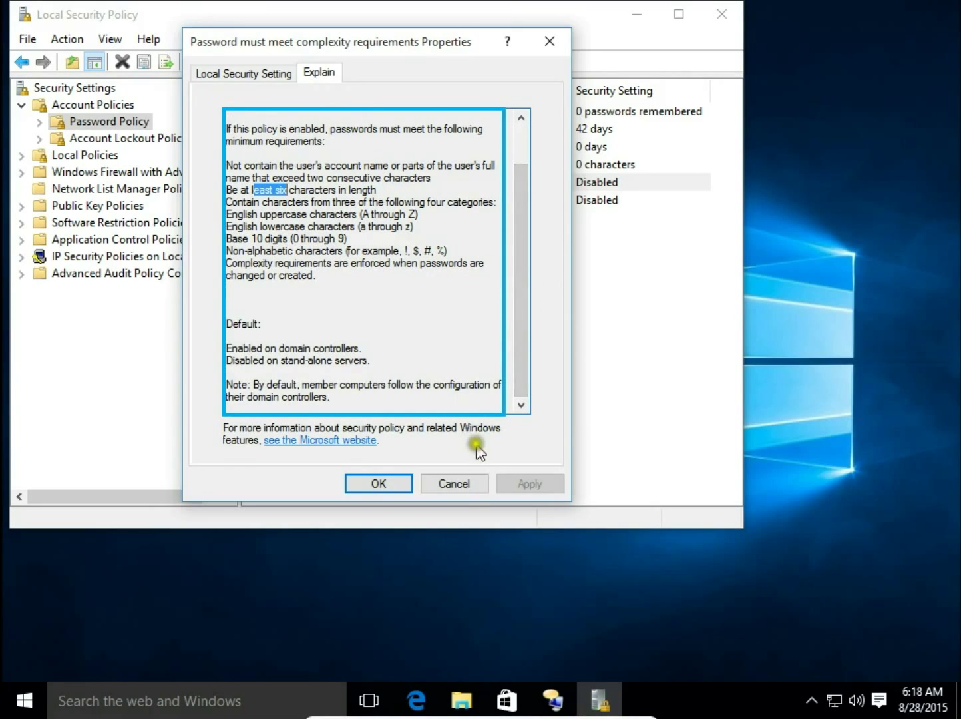
left_click(456, 484)
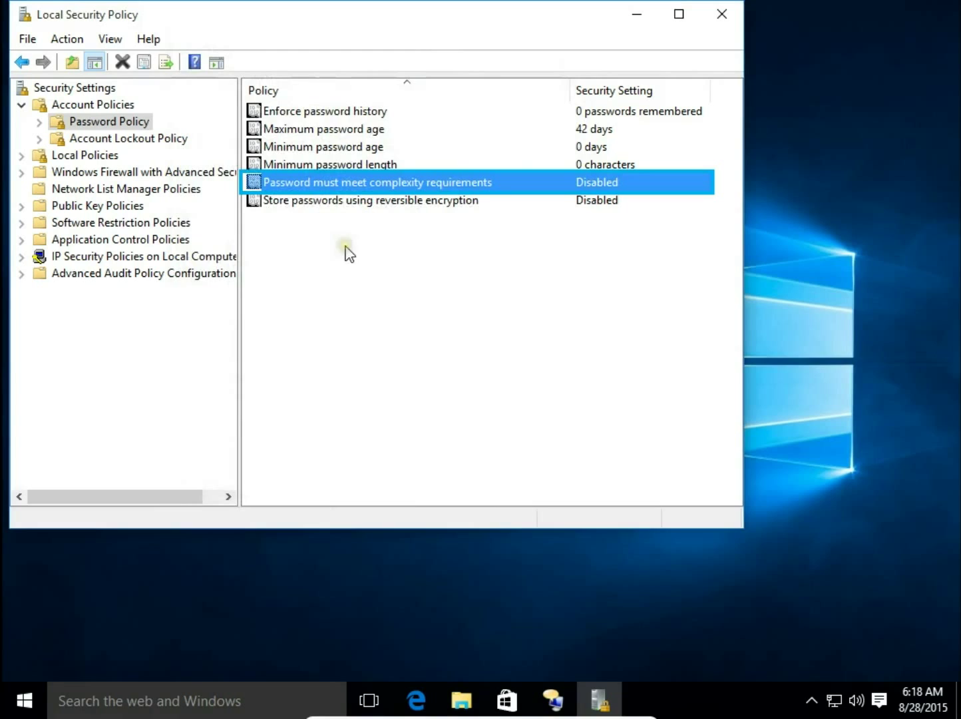
right_click(328, 209)
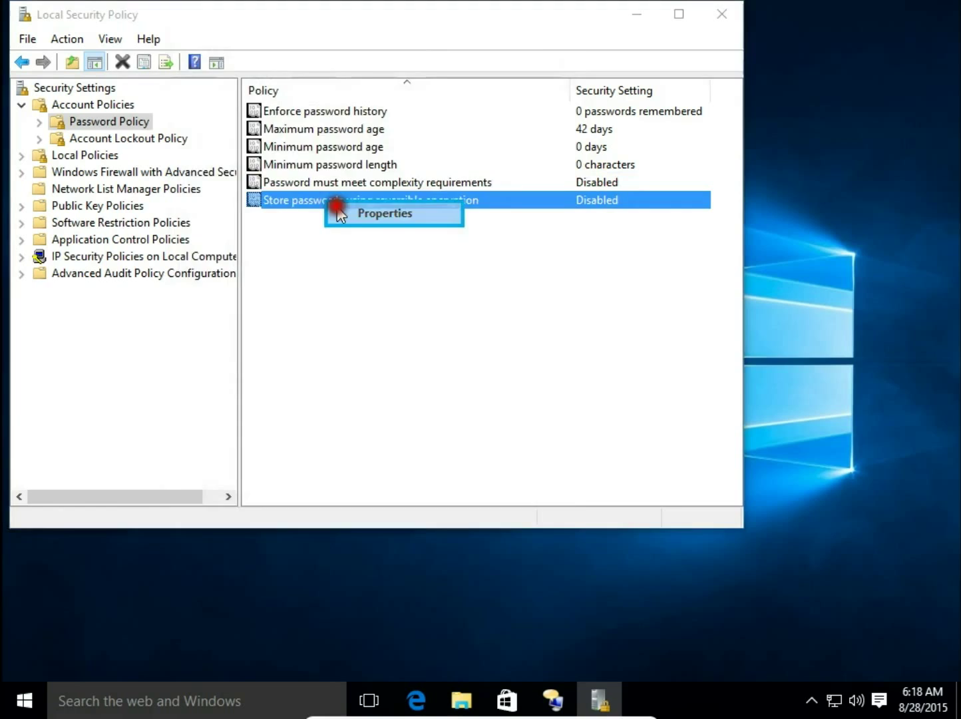
left_click(337, 212)
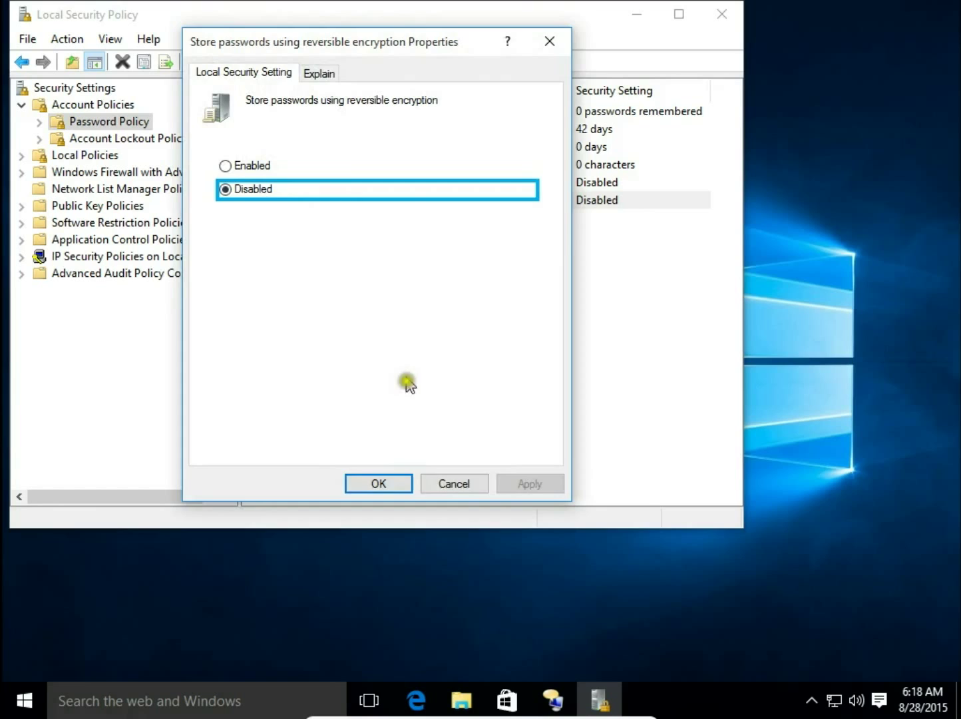
left_click(457, 483)
left_click(433, 402)
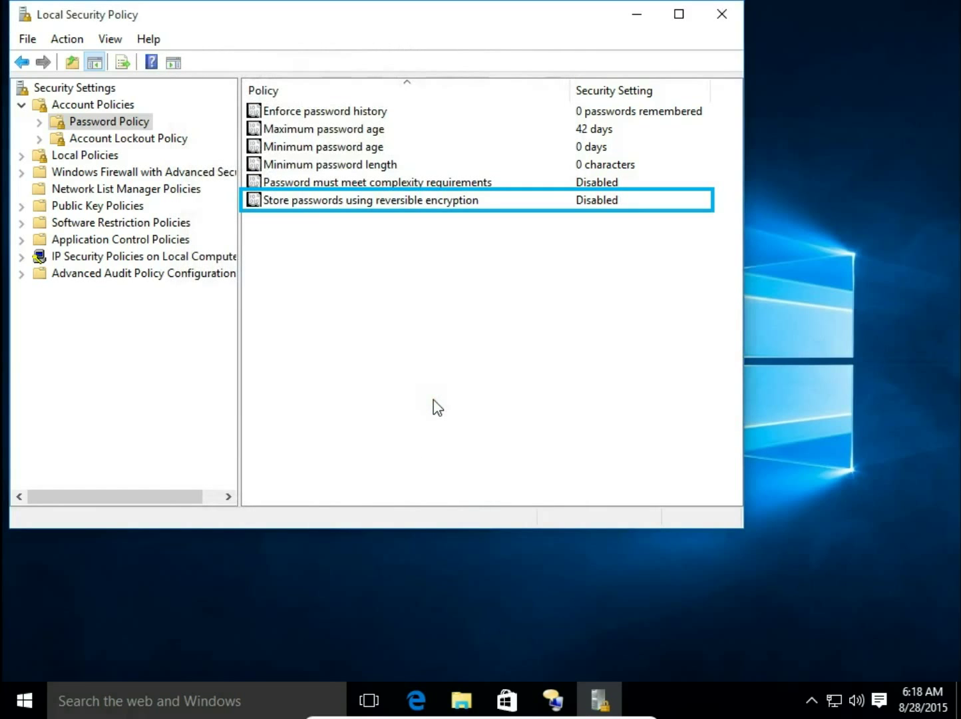